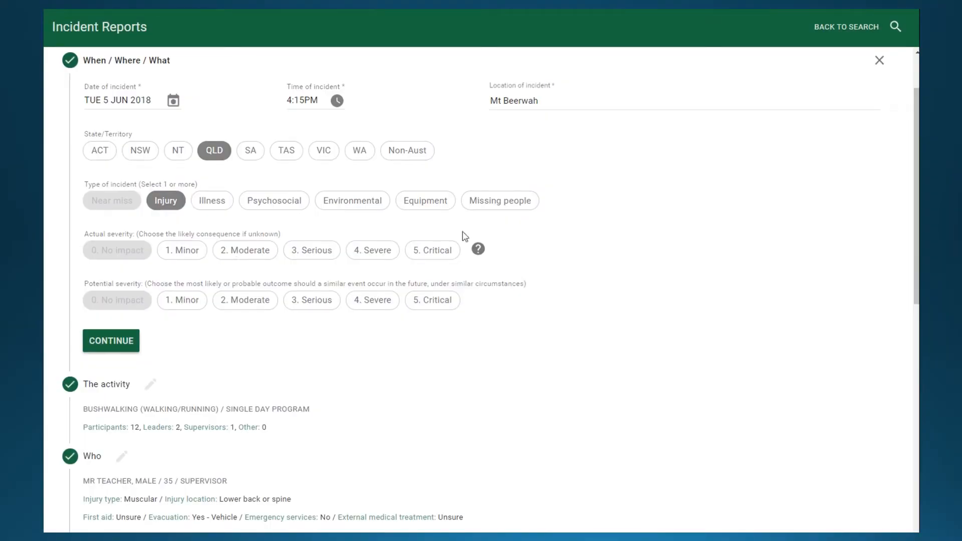
# - Consult the severity guide, set both the actual and potential severity to 2. Moderate, and continue to the activity section
pyautogui.click(478, 250)
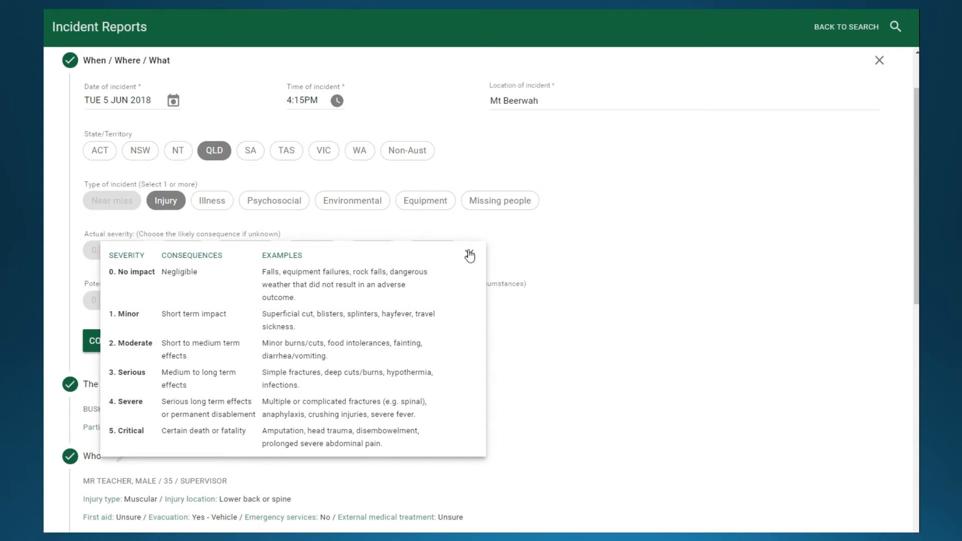
pyautogui.click(469, 255)
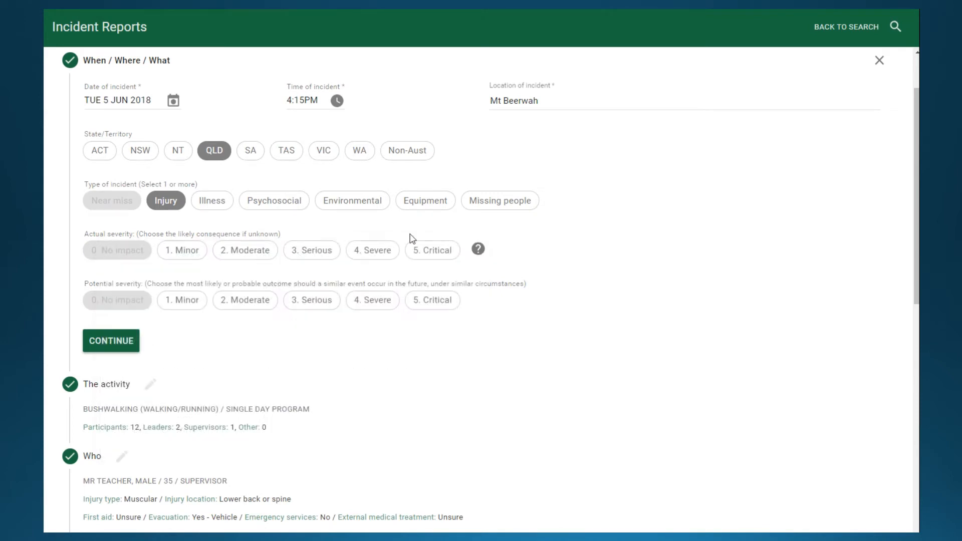
pyautogui.click(261, 251)
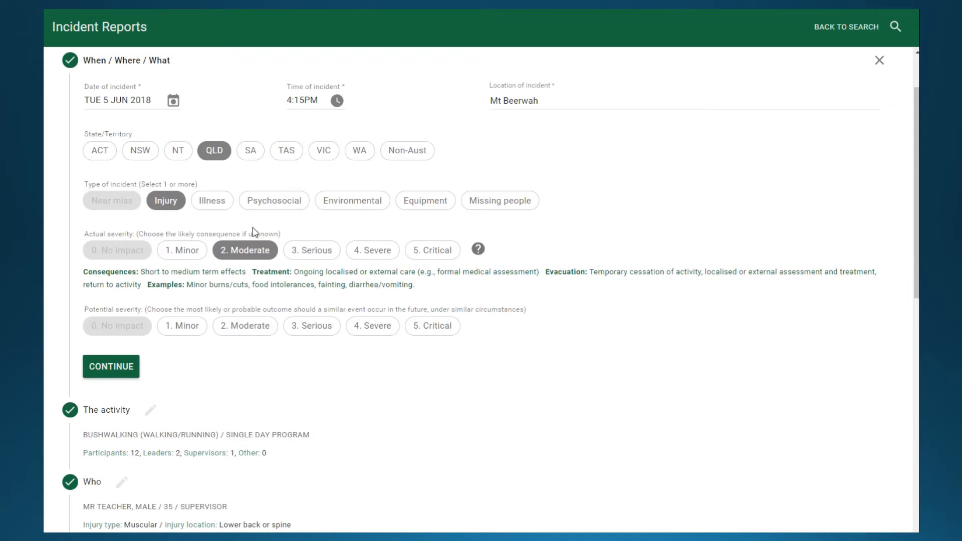
pyautogui.click(248, 254)
pyautogui.click(248, 253)
pyautogui.click(246, 328)
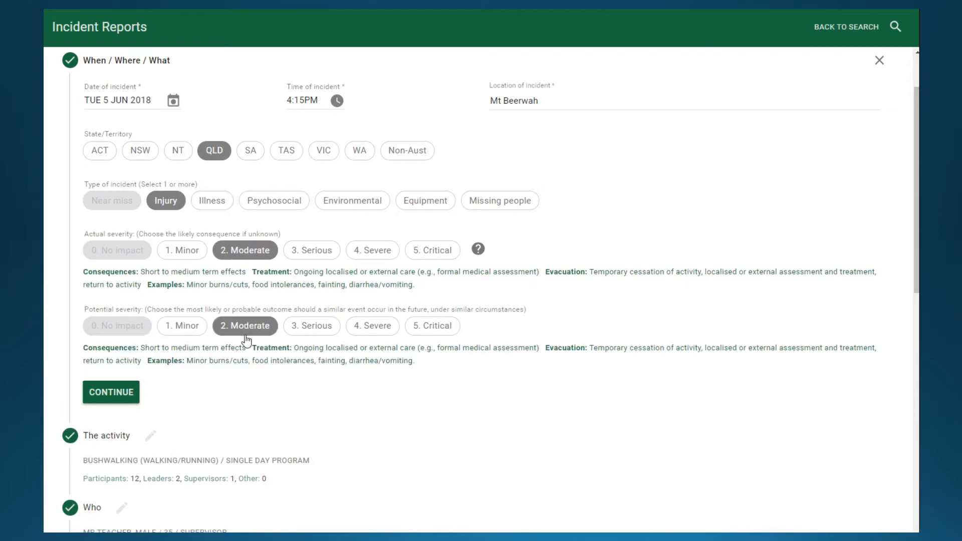
pyautogui.click(109, 399)
pyautogui.scroll(-7, 172, 354)
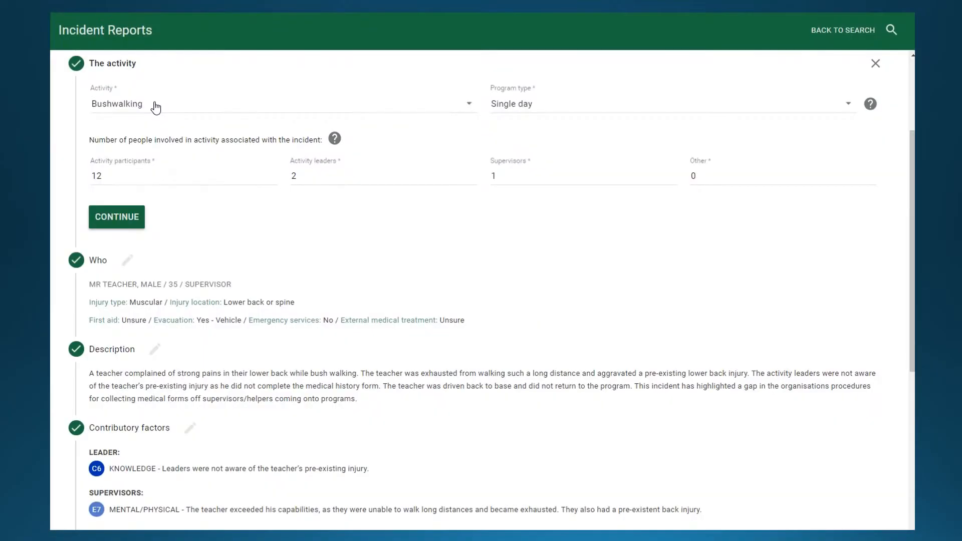
# - Choose Bushwalking as the activity and Single day as the program type
pyautogui.click(156, 107)
pyautogui.click(153, 105)
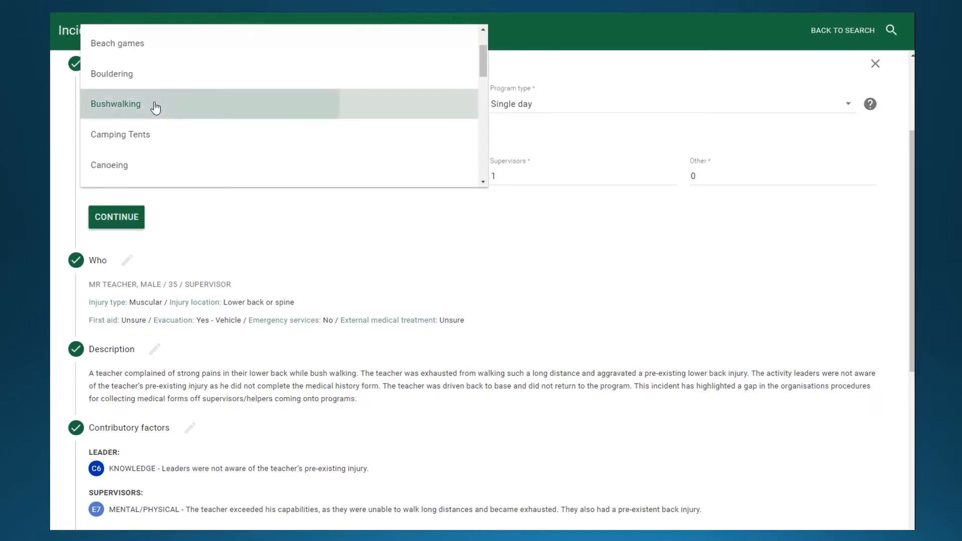
pyautogui.click(516, 106)
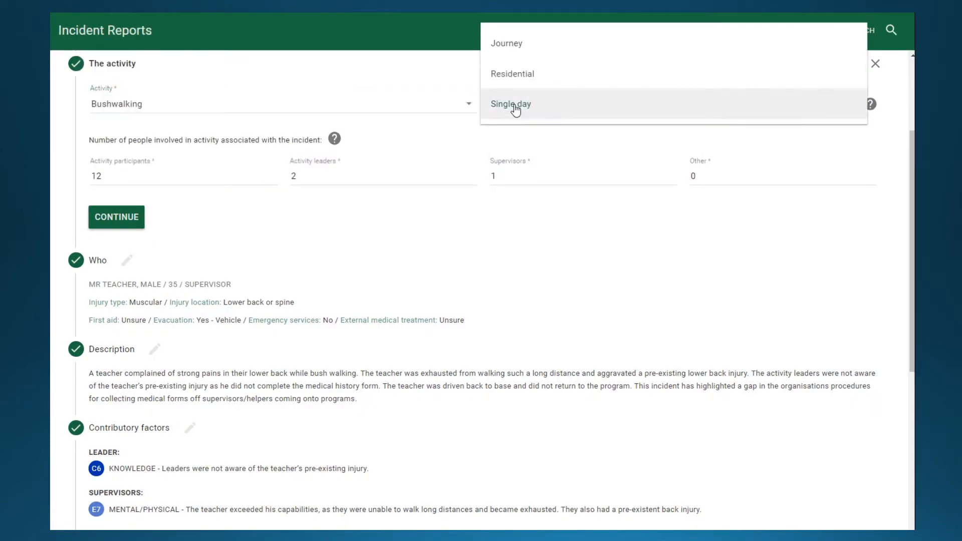
pyautogui.click(516, 106)
pyautogui.click(108, 179)
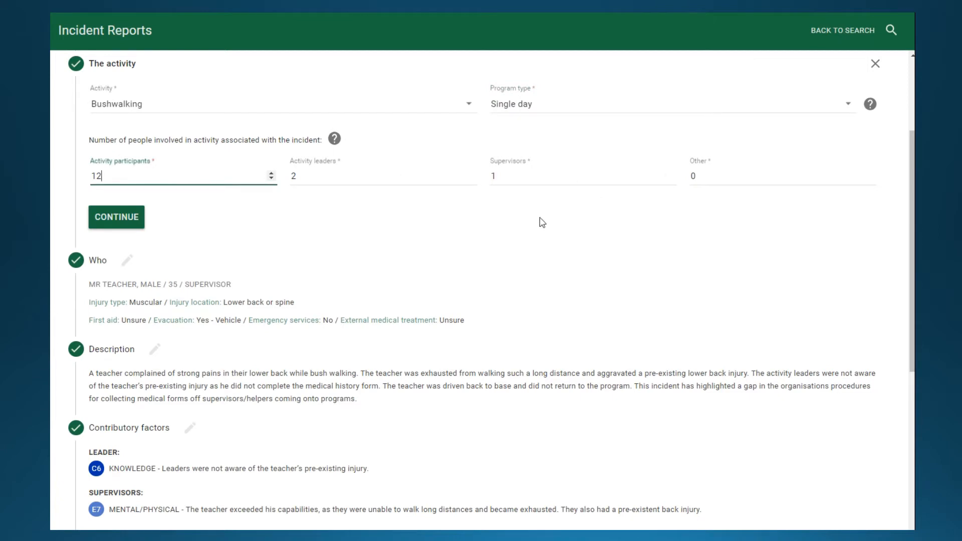
# - Read the help definitions for the program types and for the categories of people involved in the activity
pyautogui.click(870, 105)
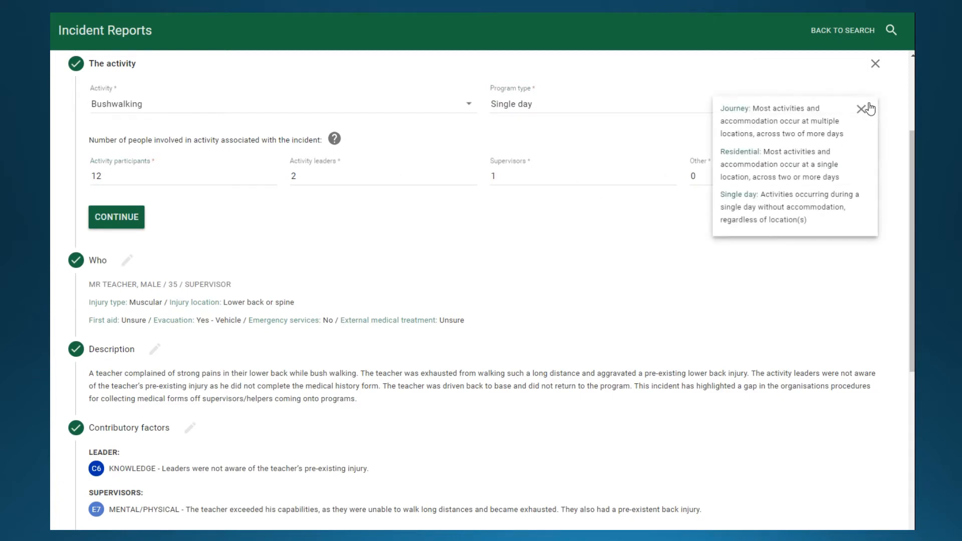
pyautogui.click(863, 108)
pyautogui.click(335, 140)
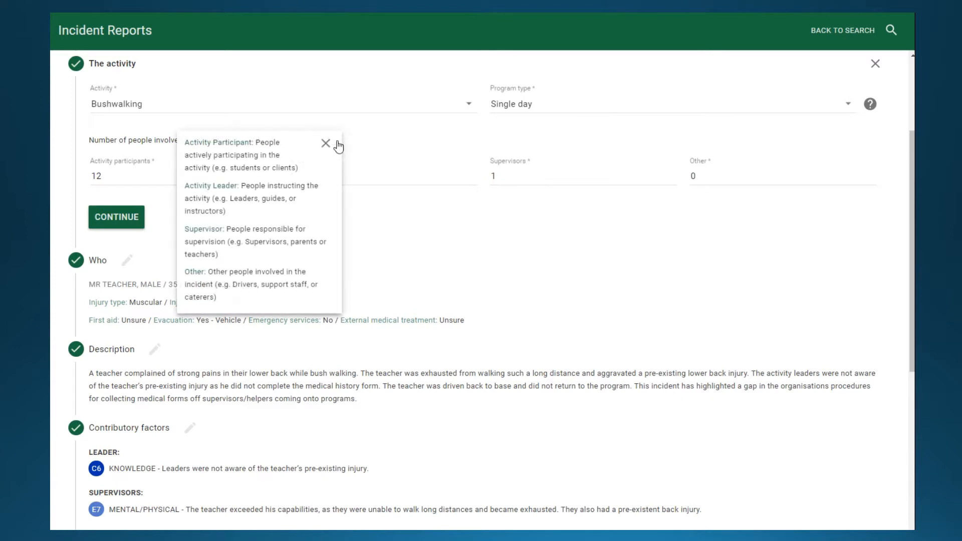
pyautogui.click(326, 144)
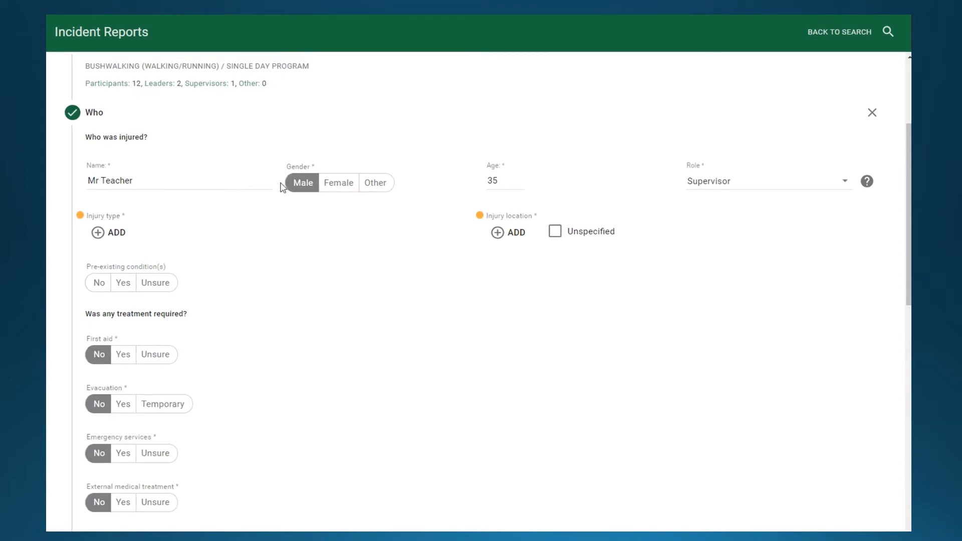
# - Set the injured person's role to Supervisor and add Muscular as the injury type
pyautogui.click(731, 181)
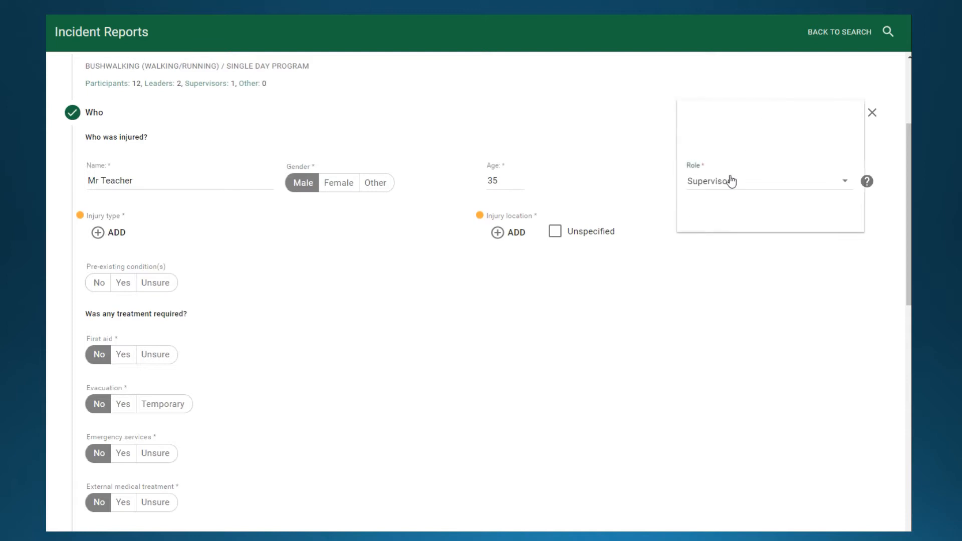
pyautogui.click(731, 181)
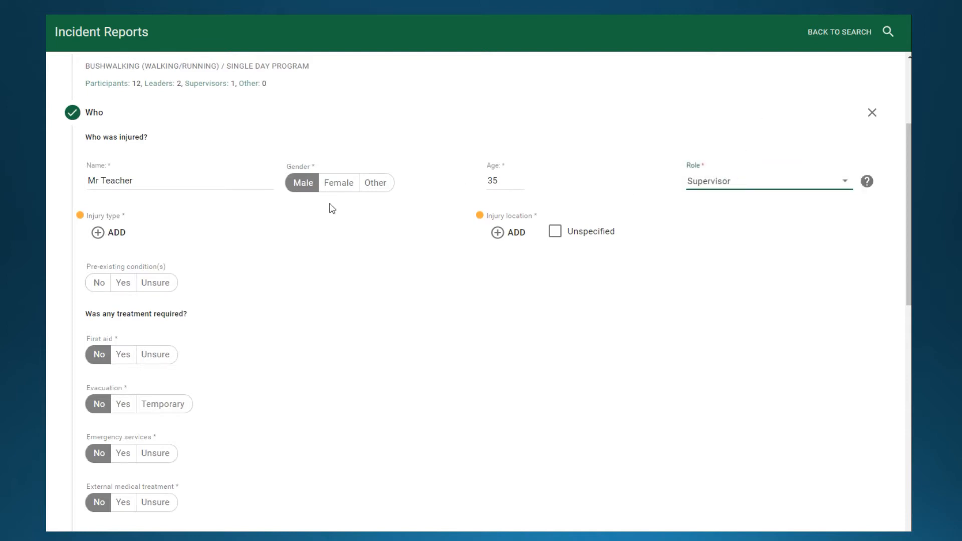
pyautogui.click(117, 237)
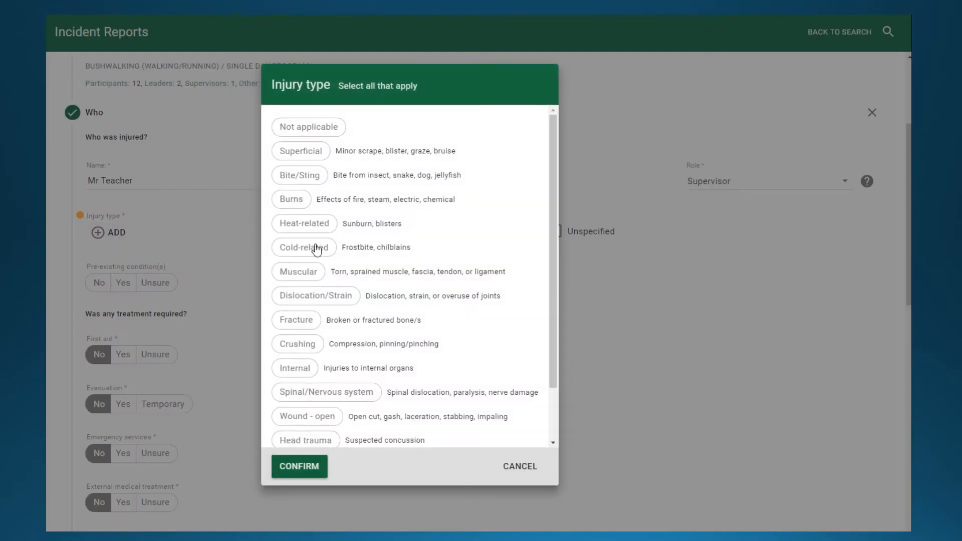
pyautogui.click(310, 273)
pyautogui.click(298, 471)
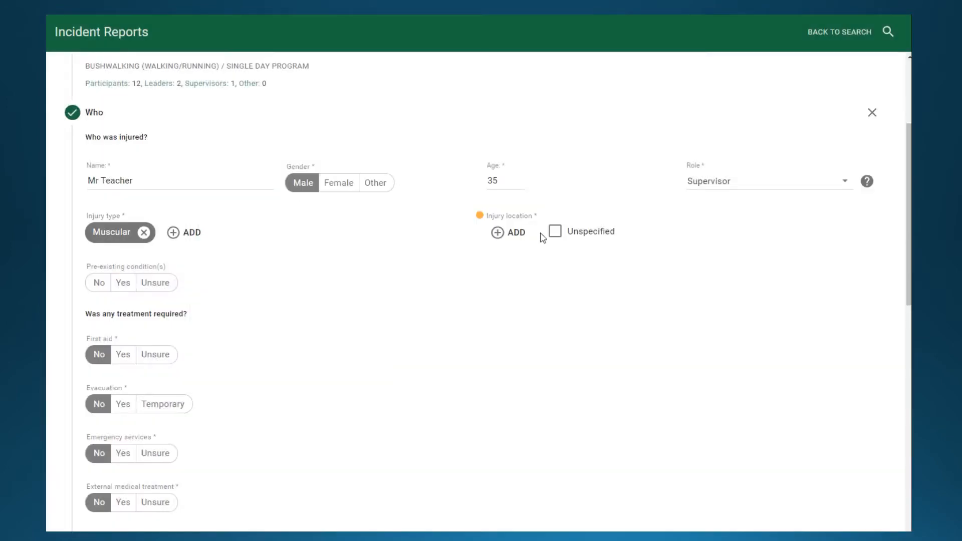
# - Add Lower back or spine as the injury location on the body diagram
pyautogui.click(510, 234)
pyautogui.click(453, 270)
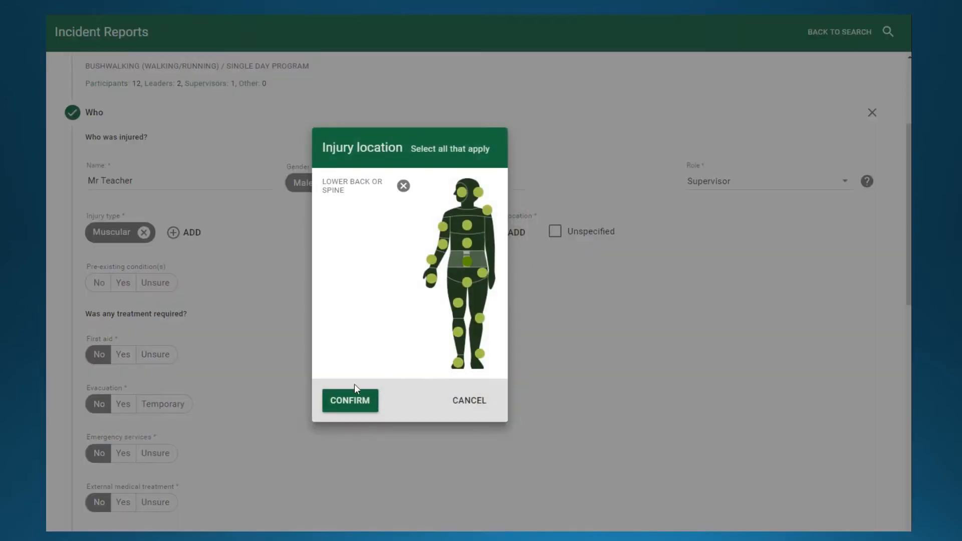
pyautogui.click(350, 400)
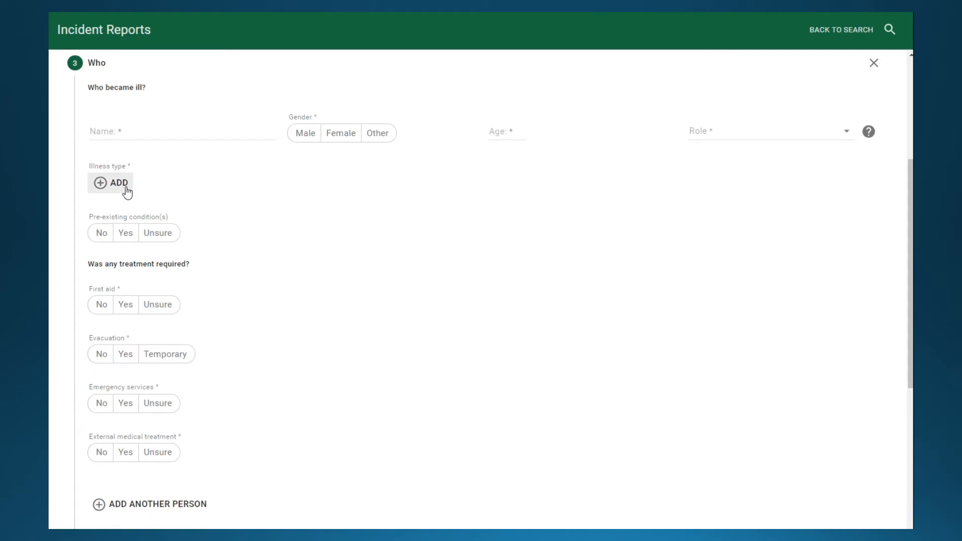
# - Look through the whole list of illness types without choosing any
pyautogui.click(112, 182)
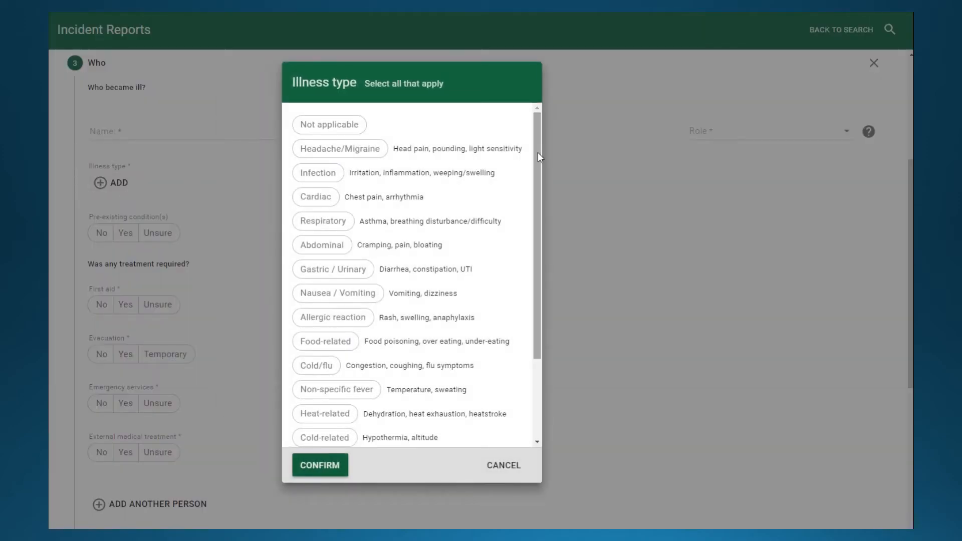
pyautogui.moveTo(537, 153); pyautogui.dragTo(541, 252)
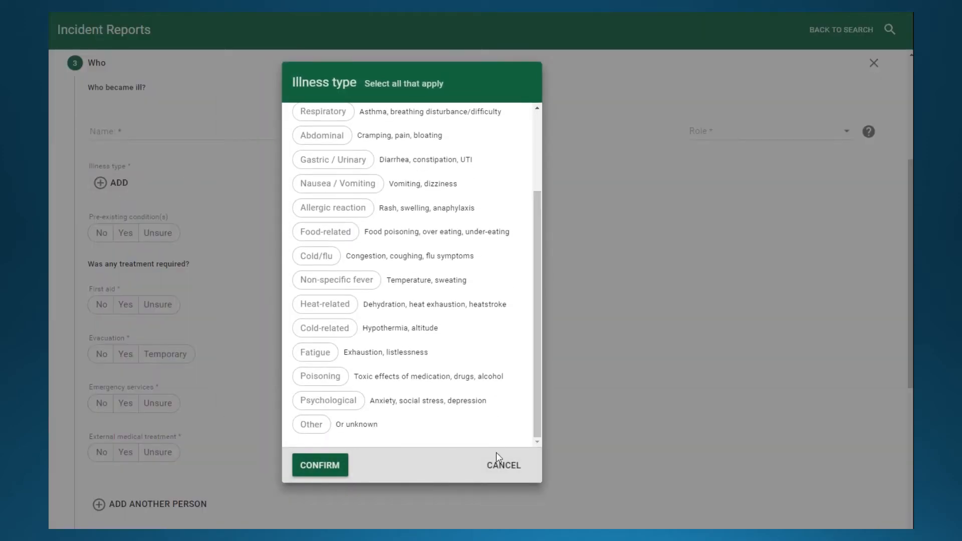
pyautogui.click(499, 459)
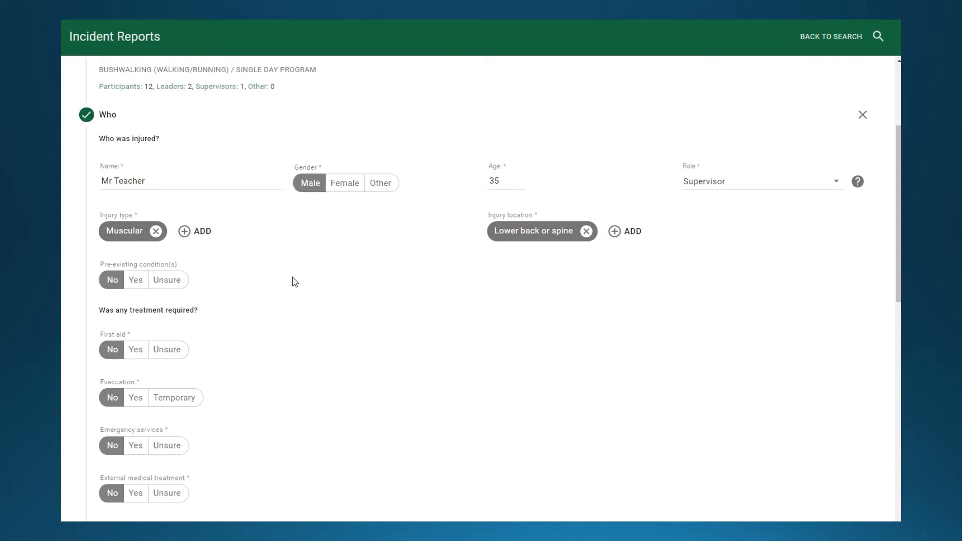
# - Mark the injured person's pre-existing conditions as Yes and first aid as Unsure
pyautogui.click(132, 282)
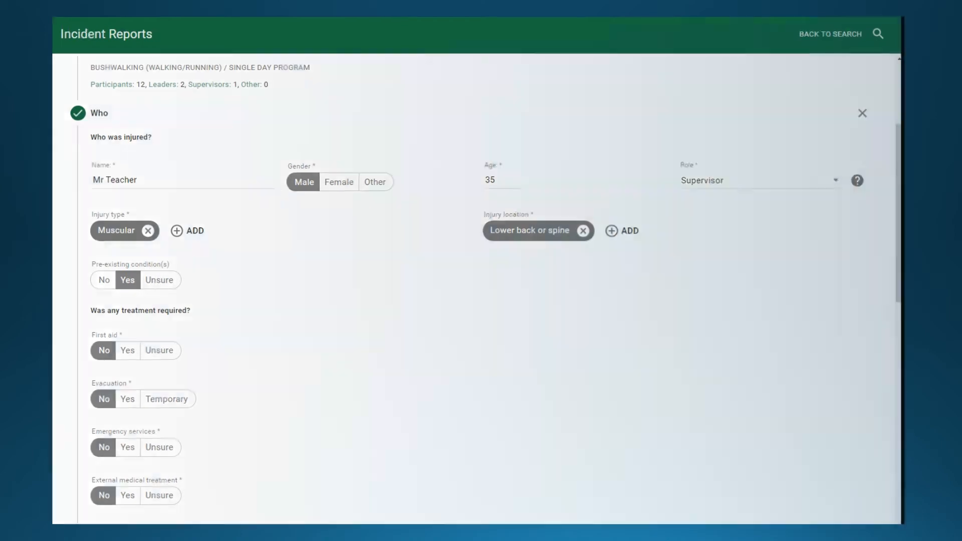
pyautogui.scroll(-1, 228, 309)
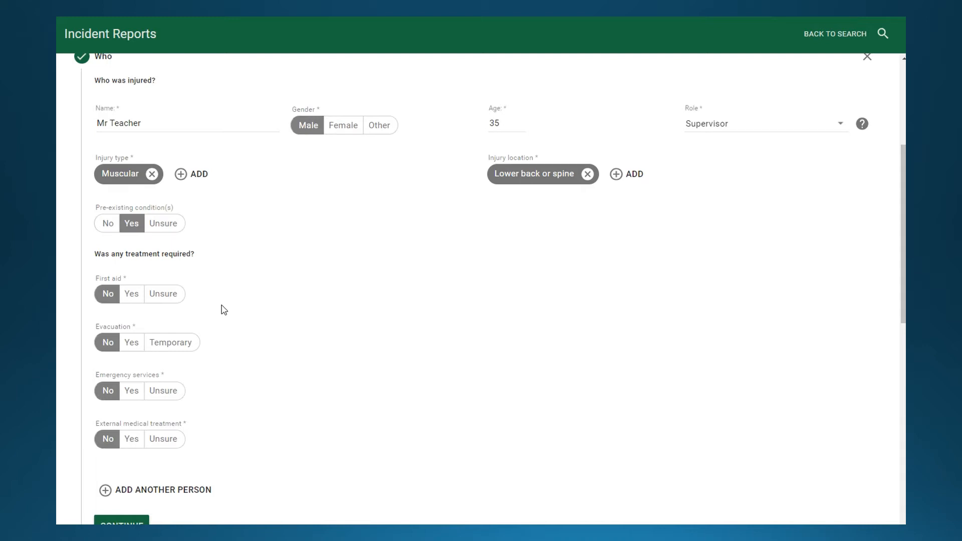
pyautogui.click(167, 298)
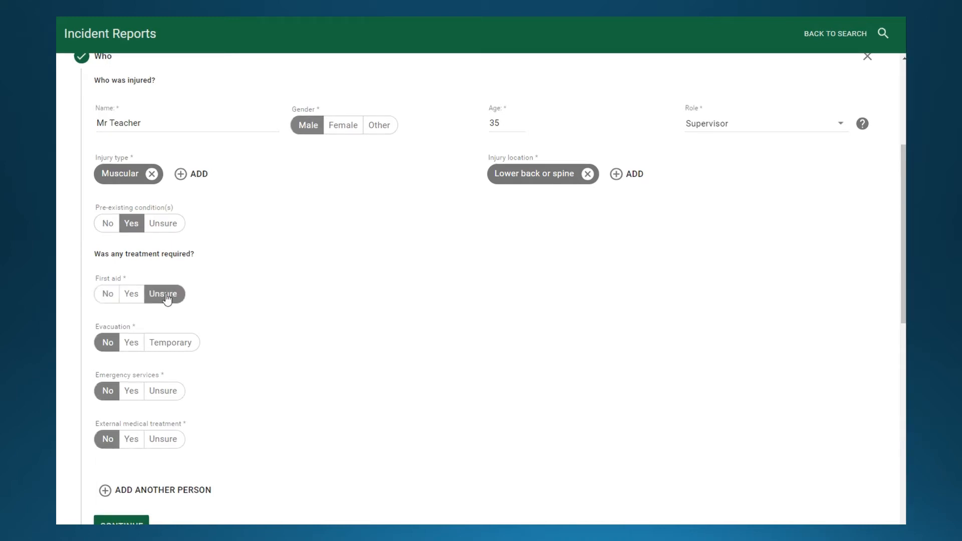
# - Complete the remaining treatment answers: evacuation Yes by Vehicle, emergency services No, and external medical treatment Unsure
pyautogui.click(131, 342)
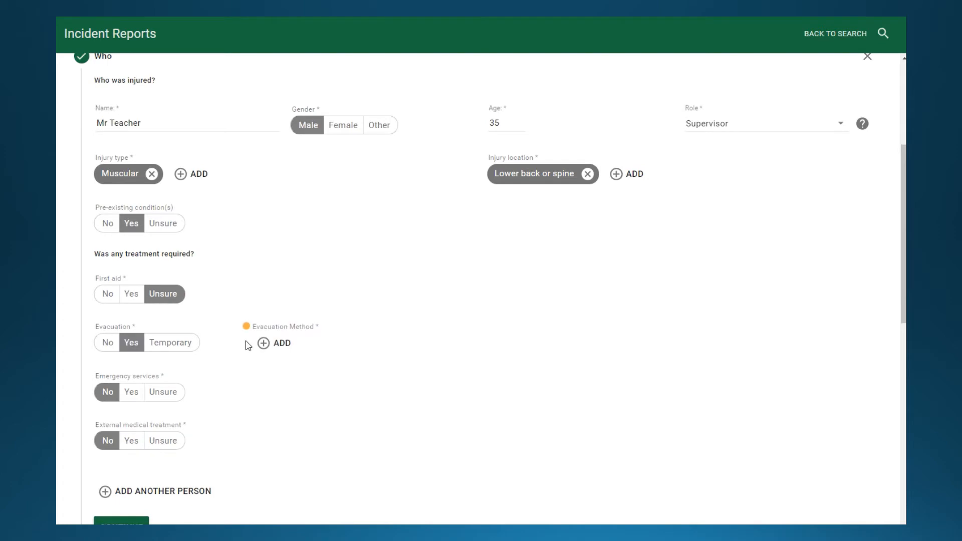
pyautogui.click(277, 345)
pyautogui.click(346, 224)
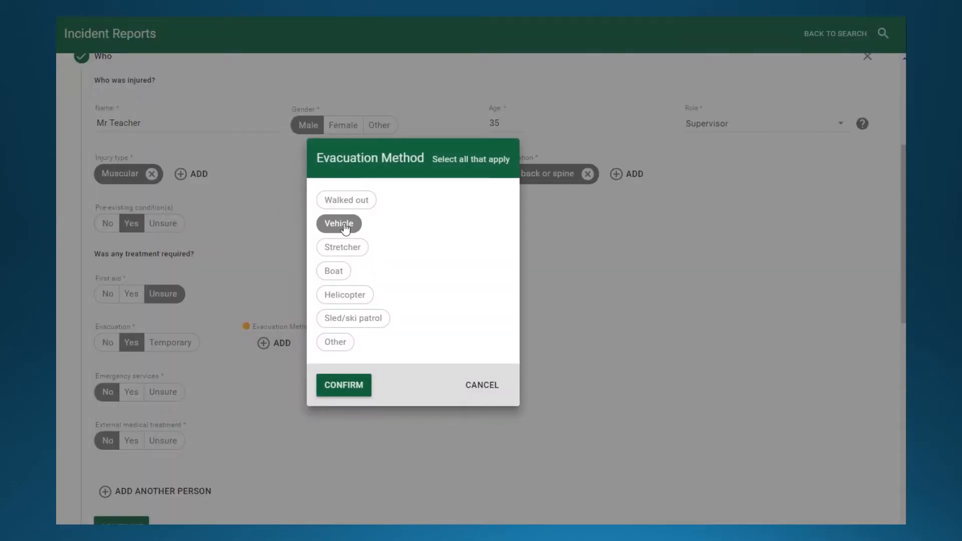
pyautogui.click(344, 385)
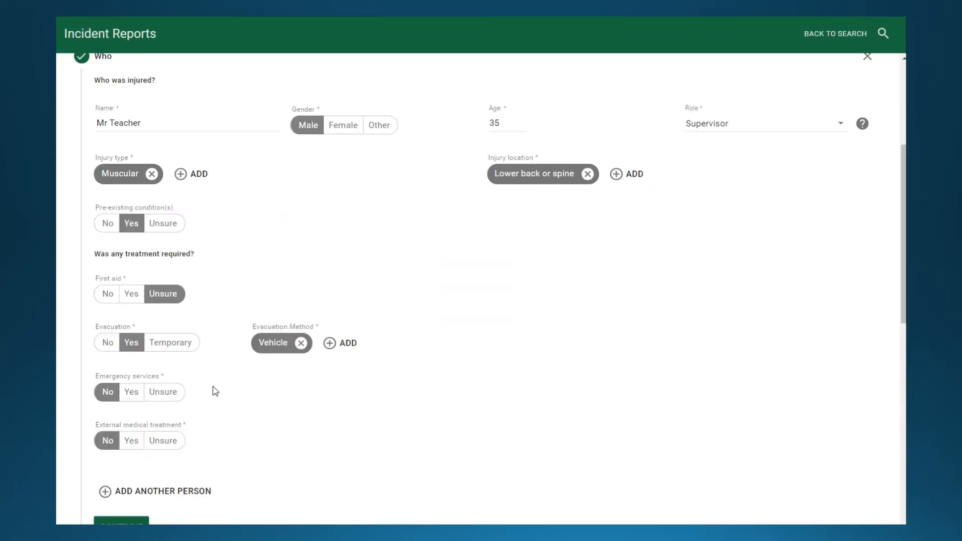
pyautogui.click(107, 393)
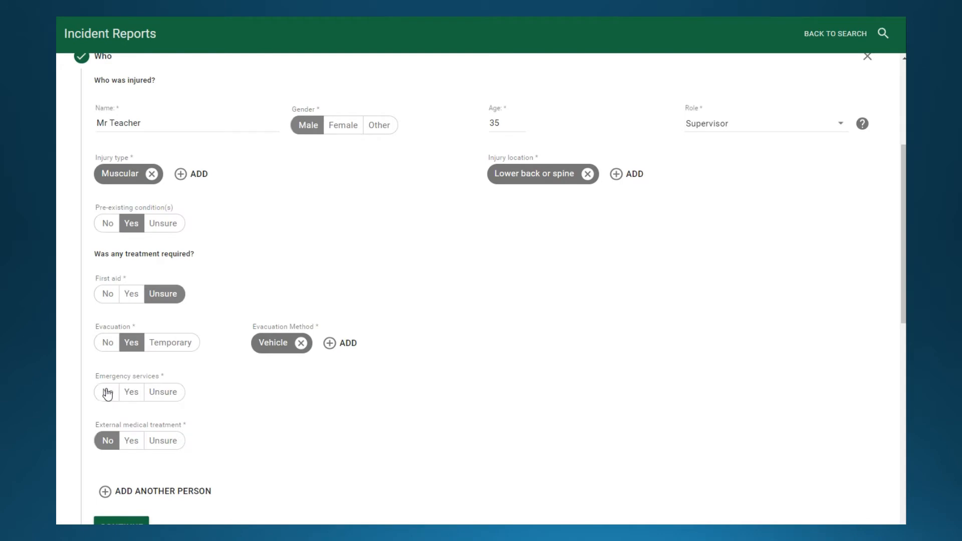
pyautogui.click(166, 445)
# - Enter the incident description covering the teacher's lower back pains while bush walking, undisclosed pre-existing injury, drive back to base and the medical-form procedure gap
pyautogui.scroll(-2, 168, 450)
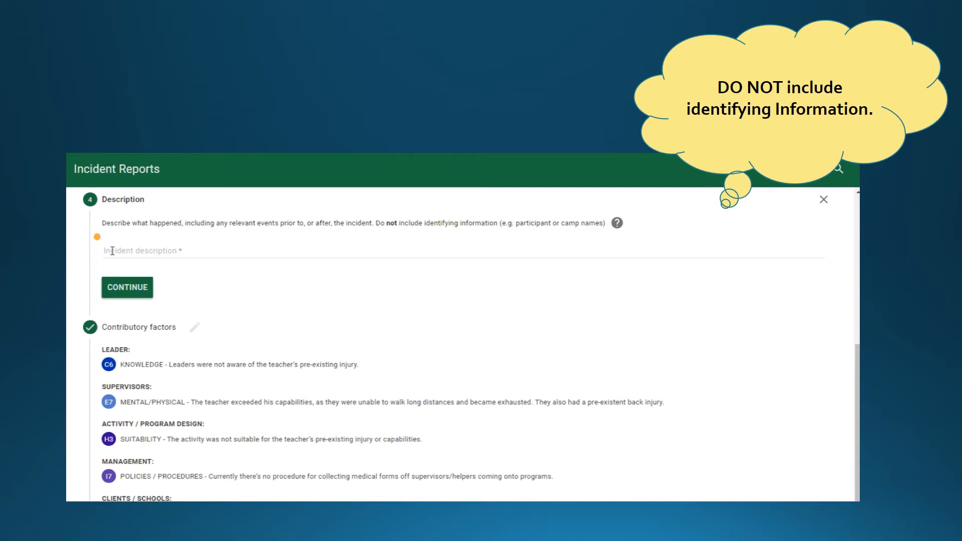
pyautogui.click(112, 251)
pyautogui.write("A teacher complained of strong pains in their lower back while bush walking.  The teacher was exhausted from walking such a long distance and aggravated a pre-existing lower back injury.  The activity leaders were not aware of the teacher's pre-existing injury as he did not complete the medical history form.  The teacher was driven back to base and did not return to the program. This incident has highlighted a gap in the organisations procedures for collecting medical forms off supervisors/helpers coming onto programs.")
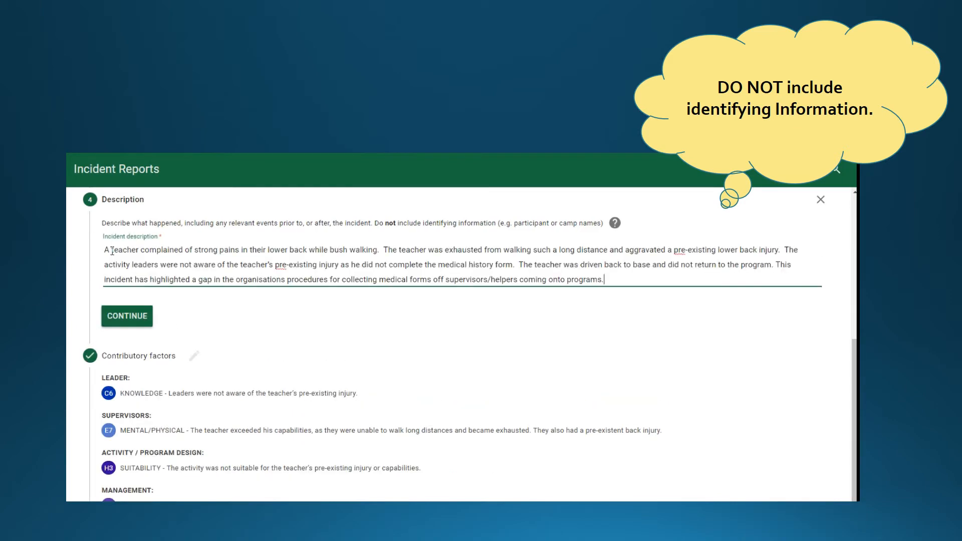